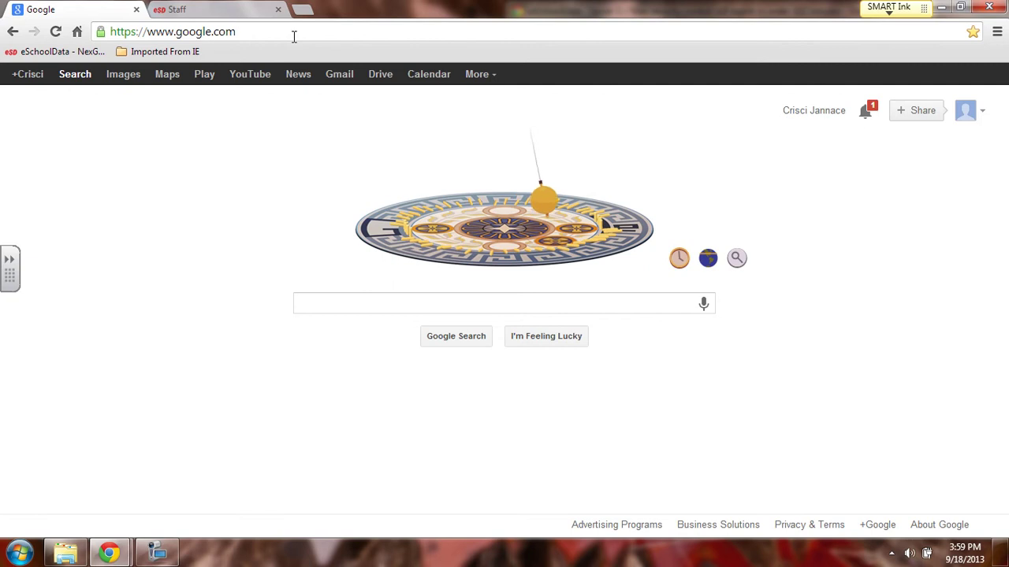
- Go to castlelearning.com from Chrome's address bar
{"action": "key", "text": "BackSpace"}
{"action": "key", "text": "BackSpace"}
{"action": "key", "text": "BackSpace"}
{"action": "key", "text": "BackSpace"}
{"action": "key", "text": "BackSpace"}
{"action": "key", "text": "BackSpace"}
{"action": "key", "text": "BackSpace"}
{"action": "key", "text": "BackSpace"}
{"action": "key", "text": "BackSpace"}
{"action": "key", "text": "BackSpace"}
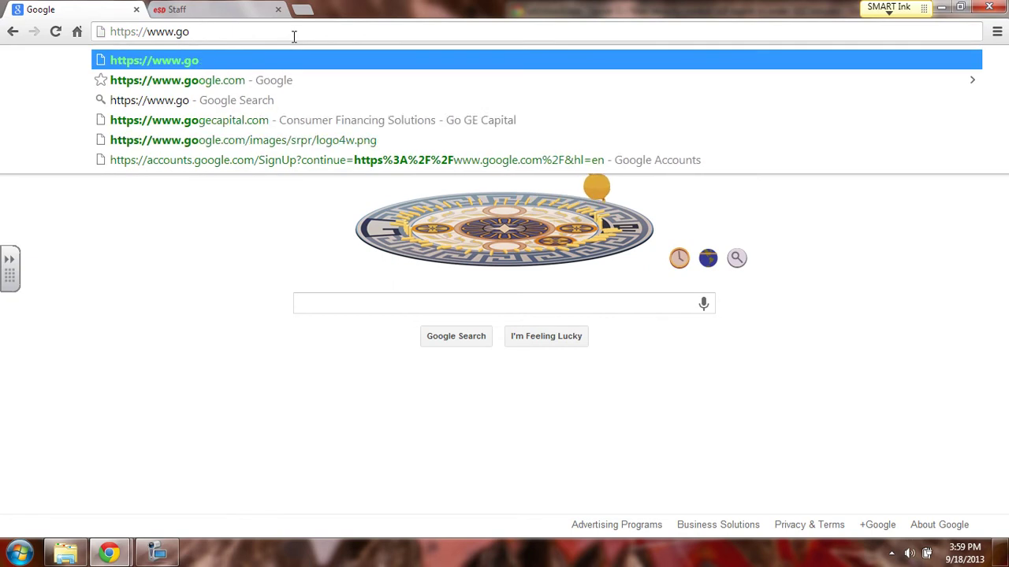
{"action": "type", "text": "cas"}
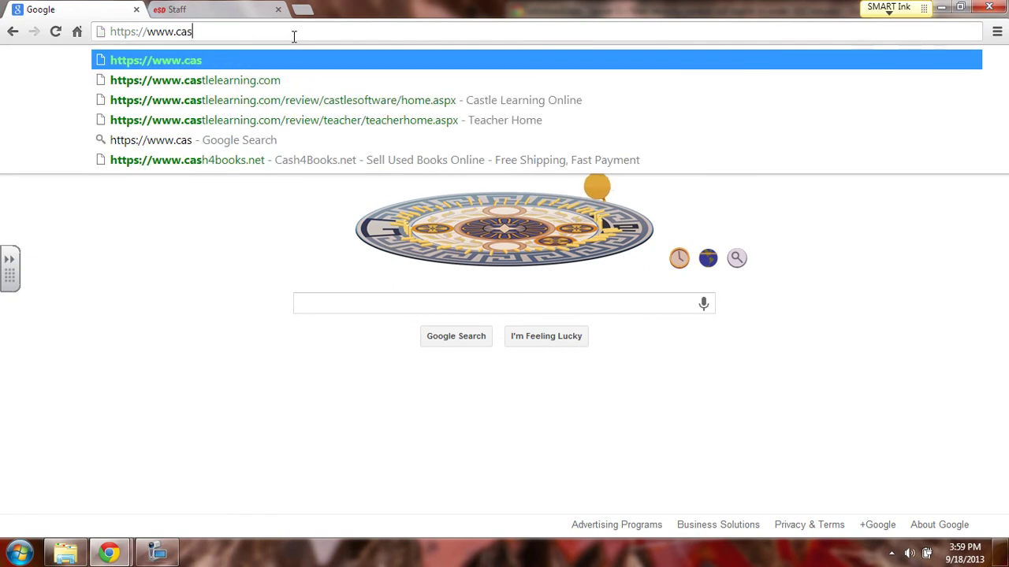
{"action": "left_click", "coordinate": [285, 87]}
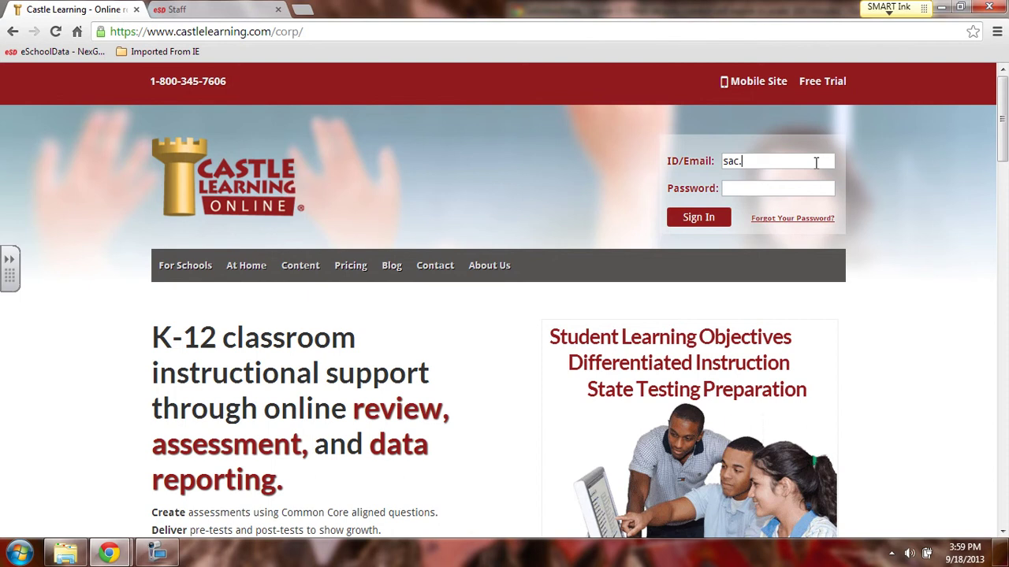
- Enter the teacher's user ID and password and sign in to the Teacher Center
{"action": "left_click", "coordinate": [804, 183]}
{"action": "left_click", "coordinate": [717, 217]}
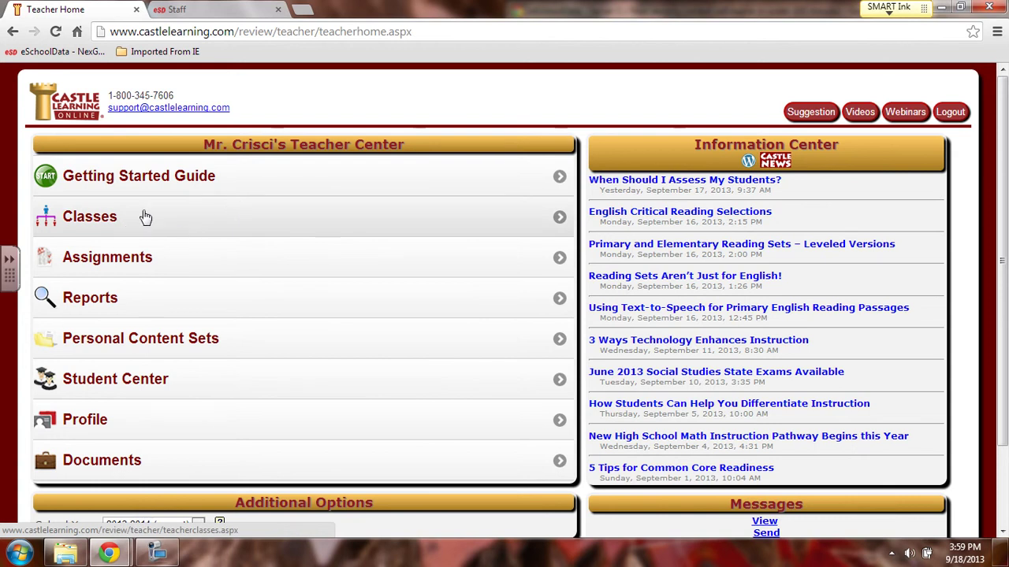
- Create the ES Period 2H class from the Classes page
{"action": "left_click", "coordinate": [85, 217]}
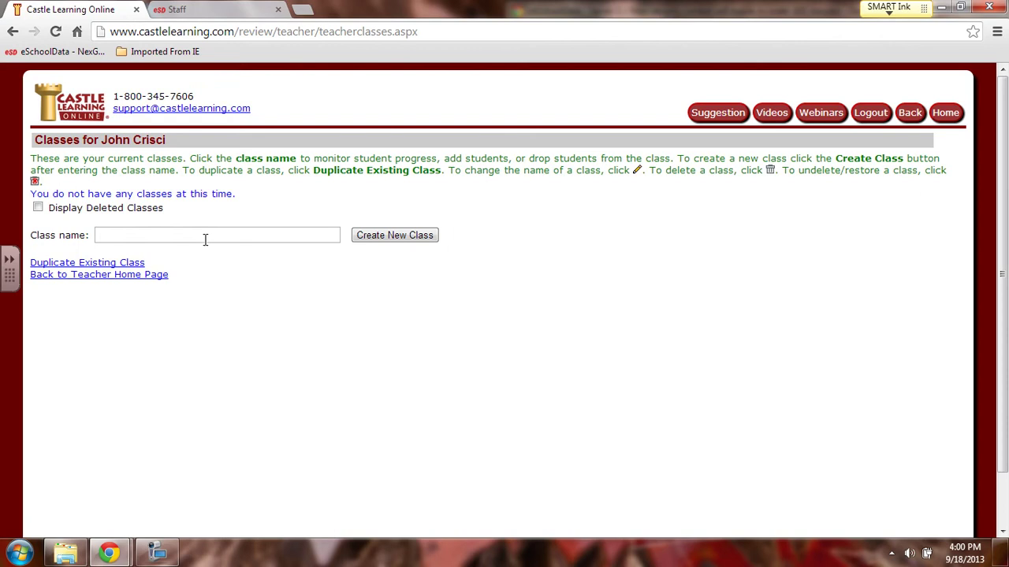
{"action": "left_click", "coordinate": [117, 235]}
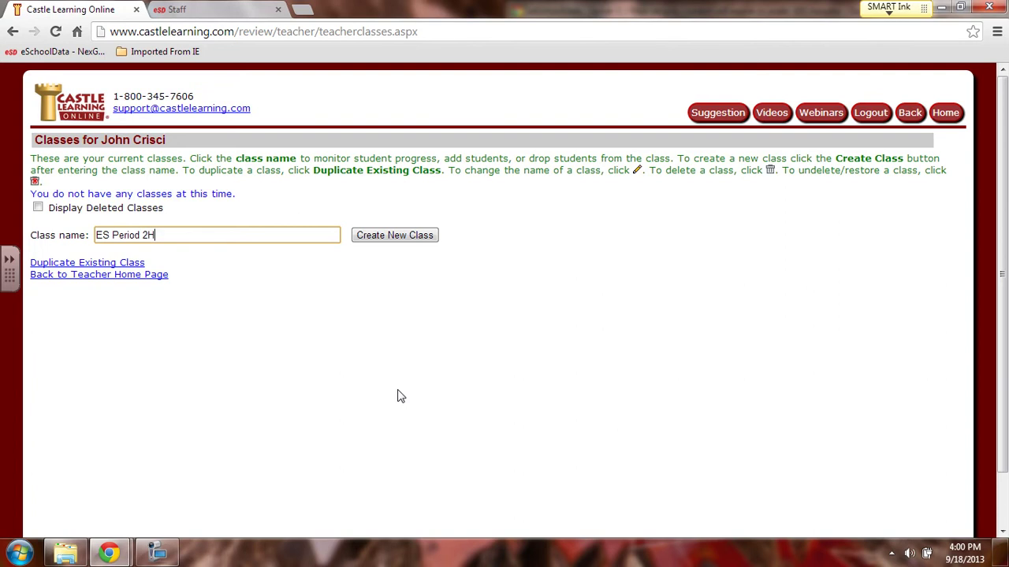
{"action": "left_click", "coordinate": [414, 240]}
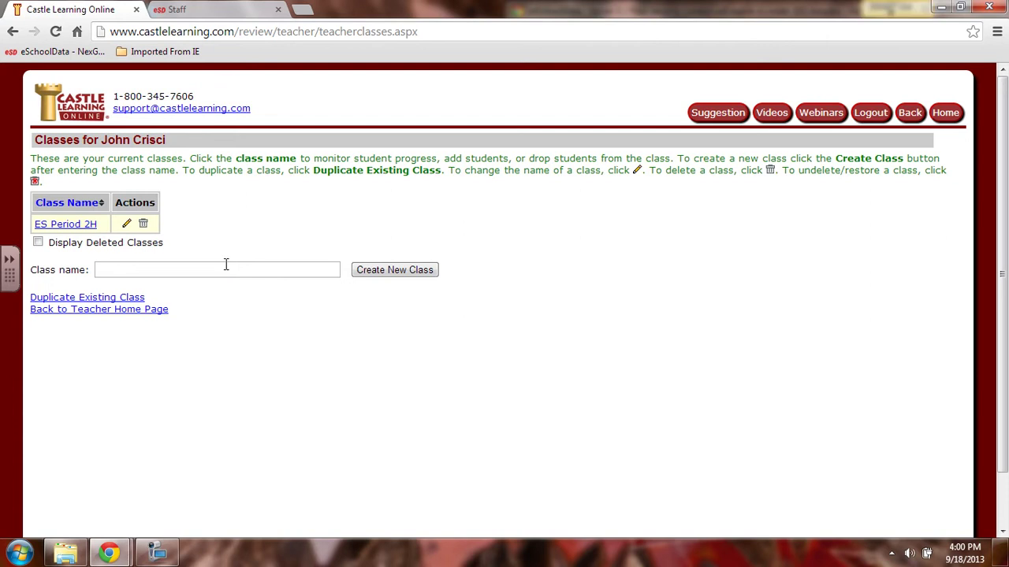
- Create two more classes, ES Period 6 and ES Period 8
{"action": "left_click", "coordinate": [226, 268]}
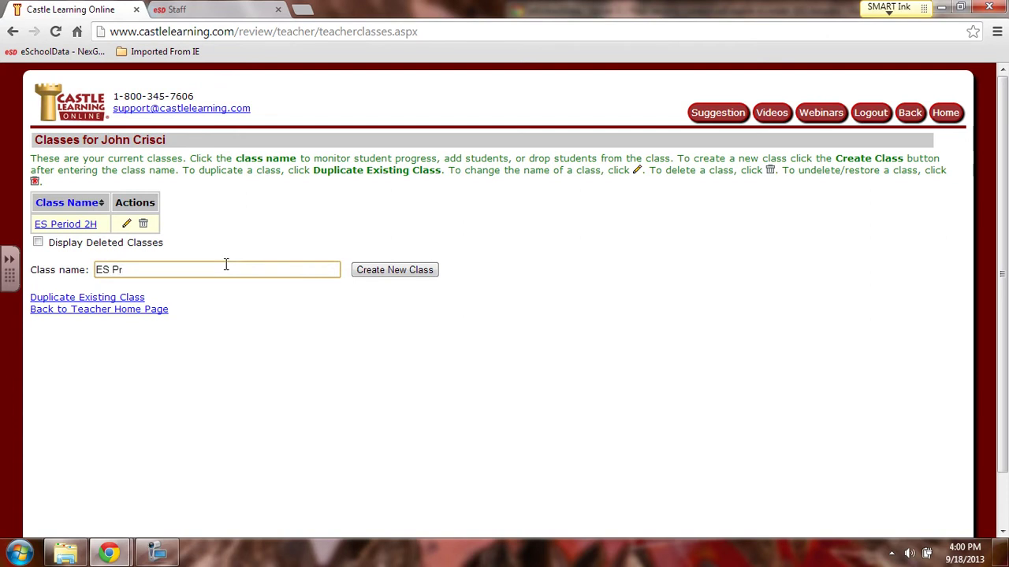
{"action": "type", "text": "ES Period 6"}
{"action": "left_click", "coordinate": [369, 274]}
{"action": "left_click", "coordinate": [170, 292]}
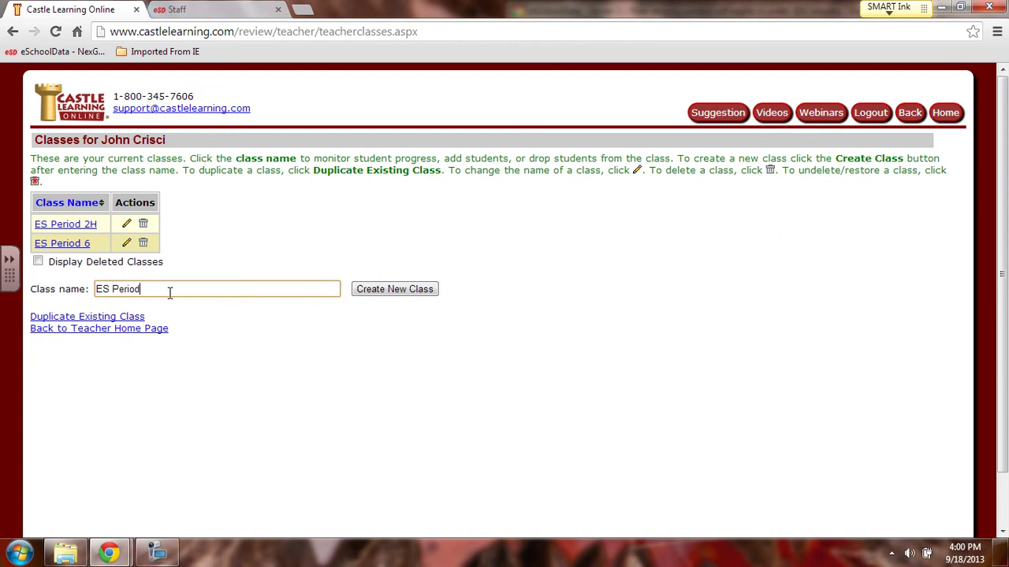
{"action": "type", "text": "ES Period 8"}
{"action": "left_click", "coordinate": [412, 290]}
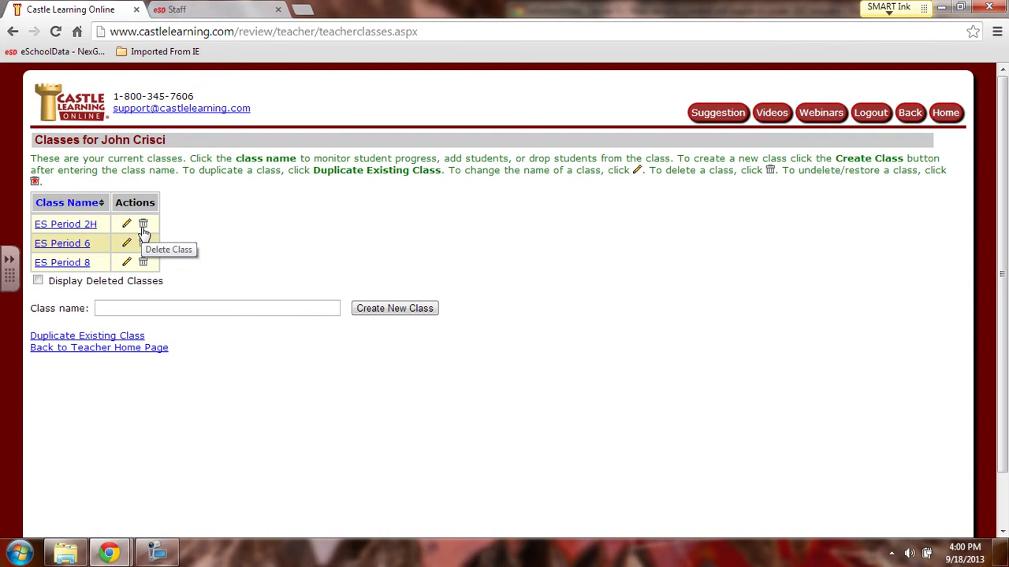
- Open ES Period 2H, confirm adding students now, and look over the student list
{"action": "left_click", "coordinate": [89, 232]}
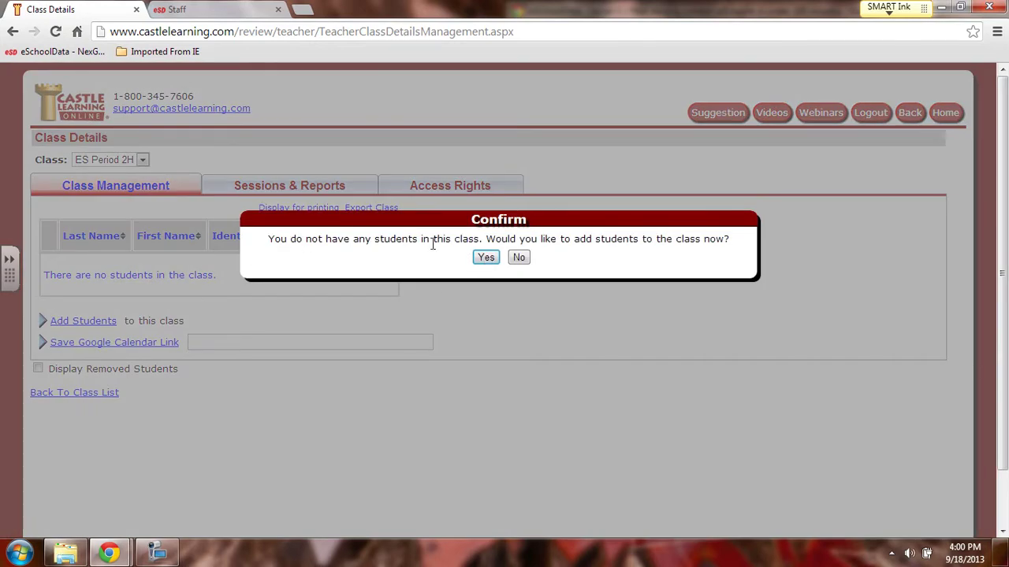
{"action": "left_click", "coordinate": [486, 258]}
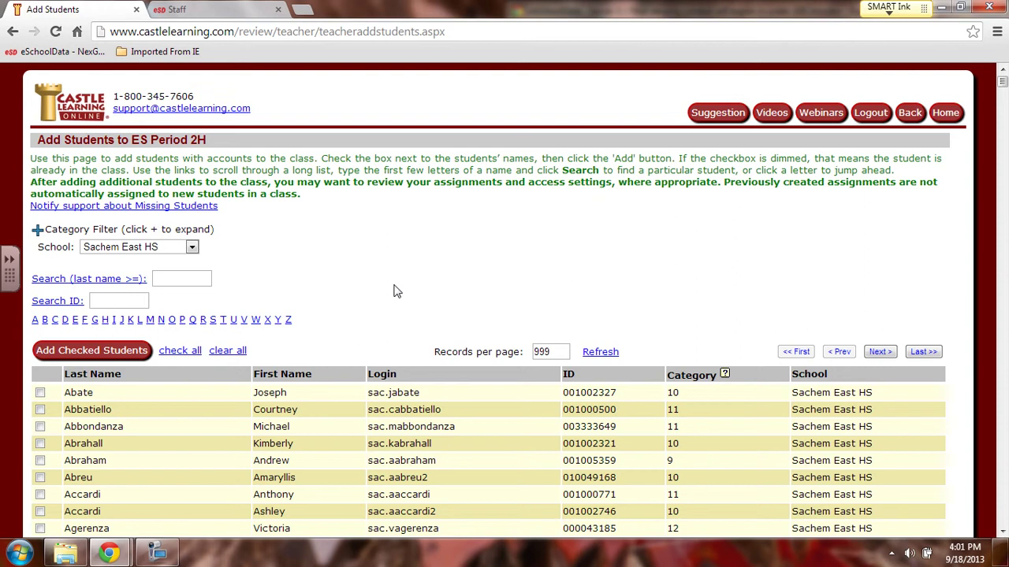
{"action": "scroll", "coordinate": [398, 264], "scroll_direction": "down", "scroll_amount": 4}
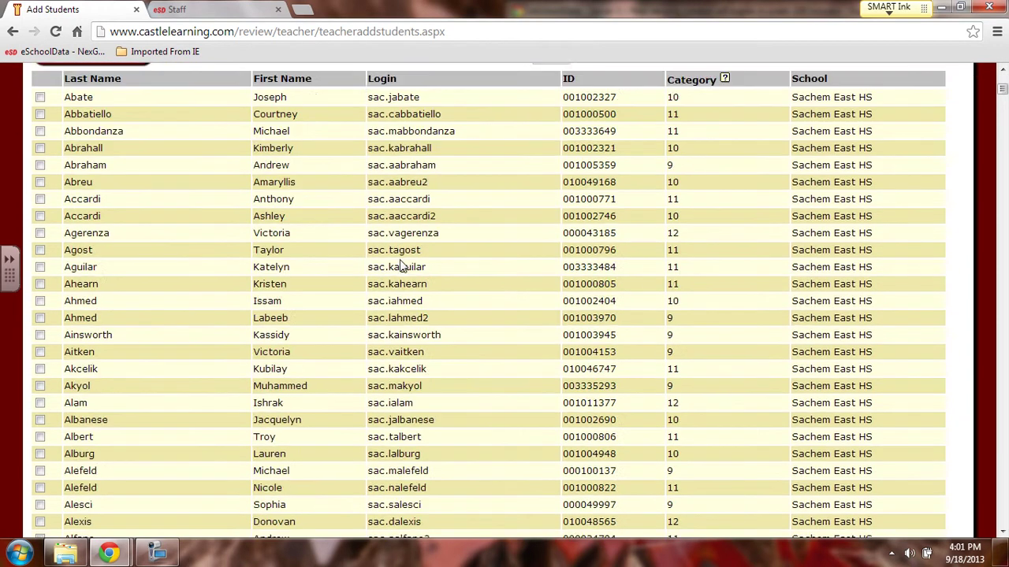
{"action": "scroll", "coordinate": [400, 263], "scroll_direction": "up", "scroll_amount": 2}
{"action": "scroll", "coordinate": [401, 263], "scroll_direction": "up", "scroll_amount": 2}
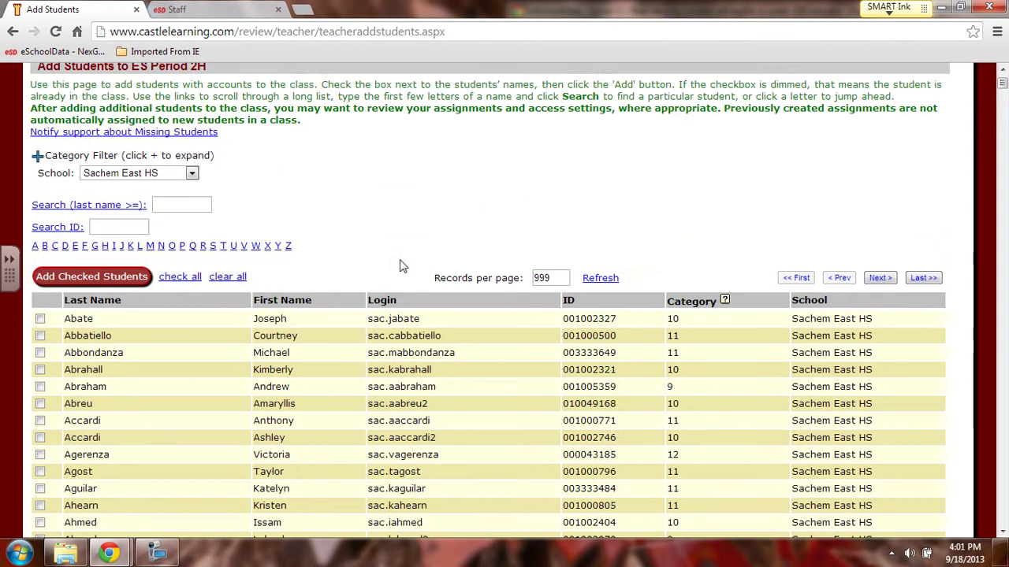
{"action": "scroll", "coordinate": [398, 262], "scroll_direction": "down", "scroll_amount": 2}
{"action": "scroll", "coordinate": [283, 473], "scroll_direction": "up", "scroll_amount": 1}
{"action": "scroll", "coordinate": [283, 473], "scroll_direction": "up", "scroll_amount": 2}
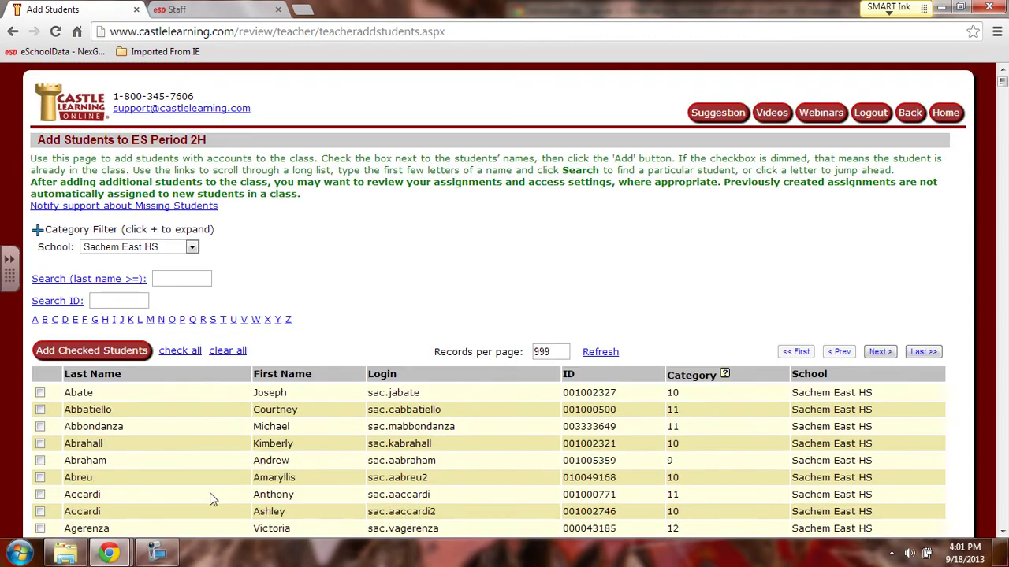
- Snap the eSchoolData gradebook window to the right half of the screen
{"action": "mouse_move", "coordinate": [109, 553]}
{"action": "left_click", "coordinate": [265, 484]}
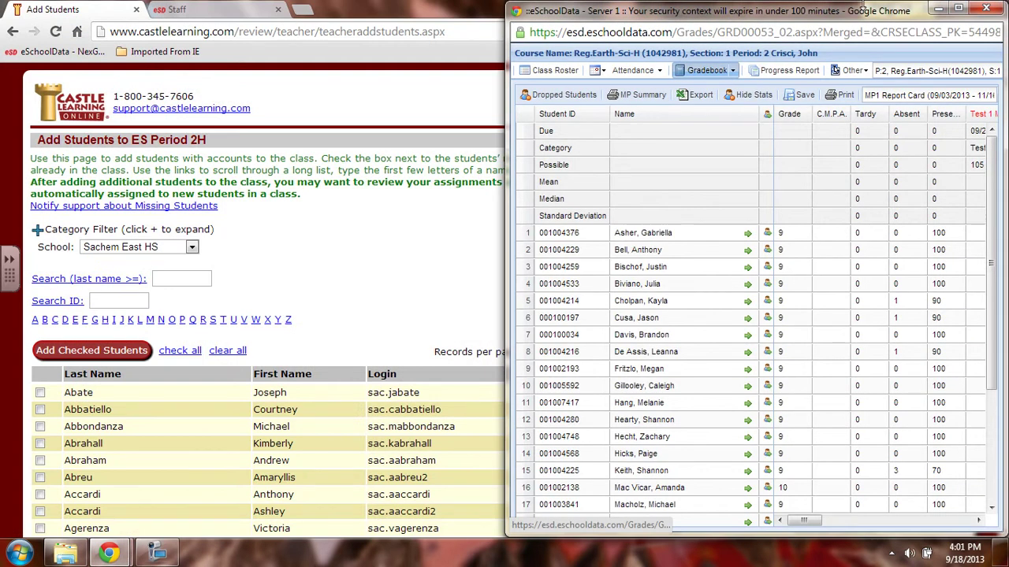
{"action": "left_click", "coordinate": [958, 8]}
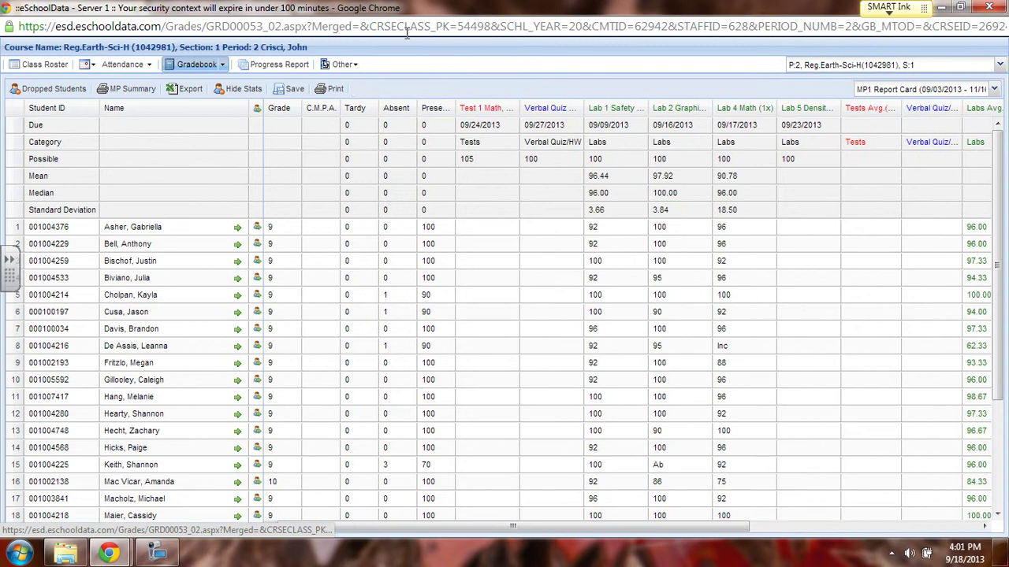
{"action": "left_click_drag", "start_coordinate": [449, 7], "coordinate": [1005, 103]}
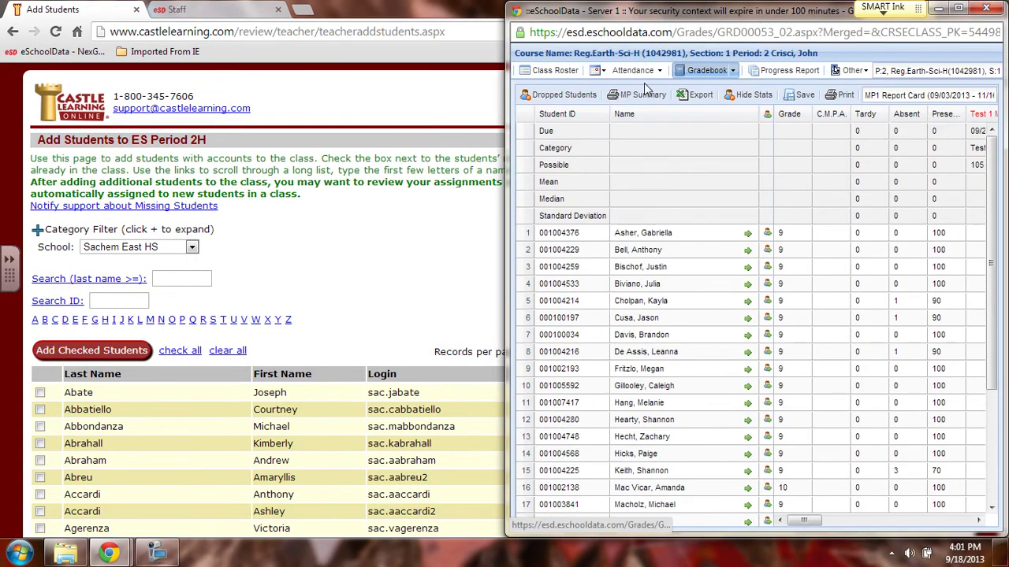
- Maximize the Castle Learning page and bring the Period 2 Earth Science roster alongside it
{"action": "double_click", "coordinate": [429, 8]}
{"action": "scroll", "coordinate": [414, 237], "scroll_direction": "down", "scroll_amount": 3}
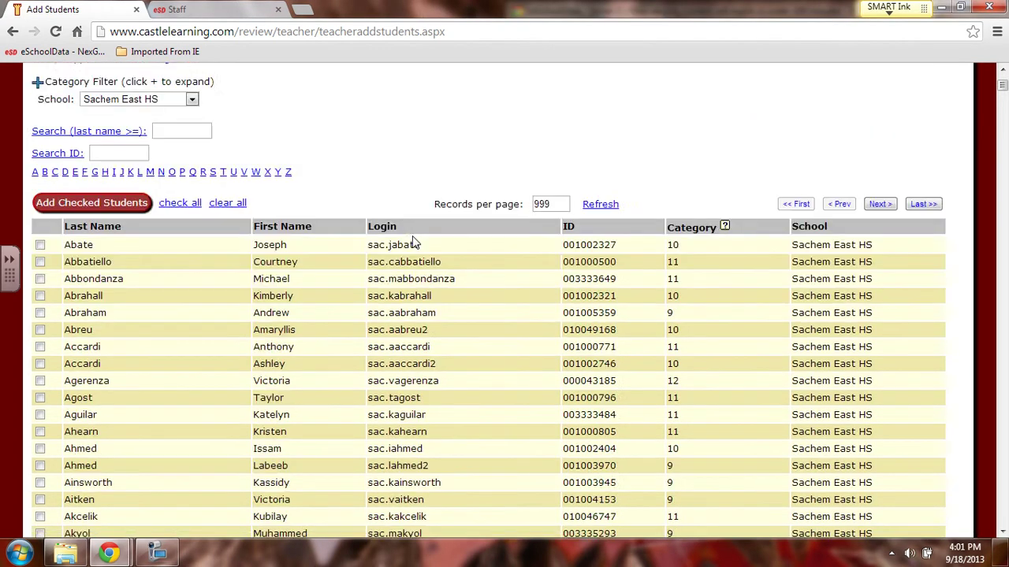
{"action": "mouse_move", "coordinate": [113, 554]}
{"action": "left_click", "coordinate": [236, 490]}
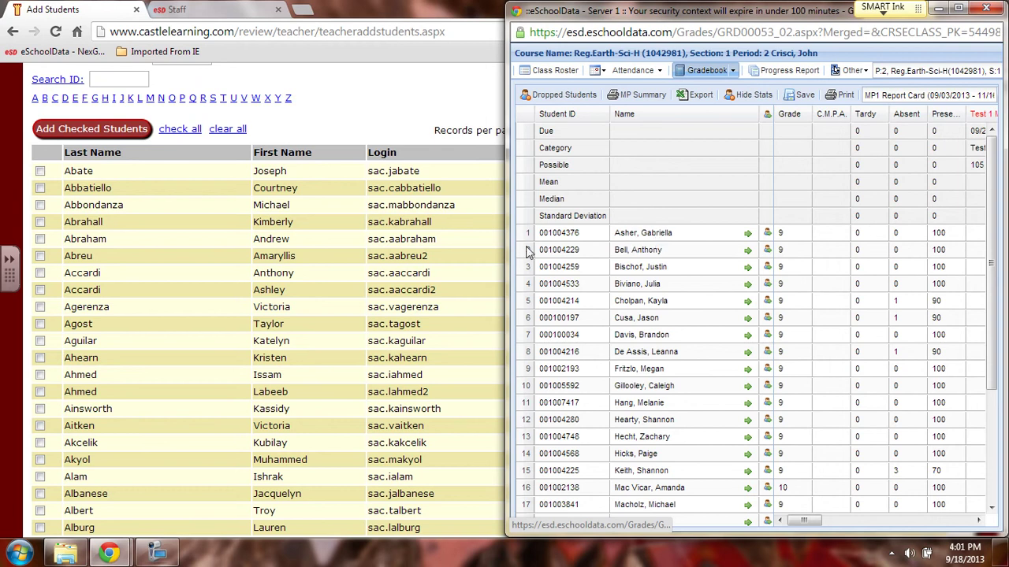
- Find the first roster student among the A names and check them in the Add Students list
{"action": "left_click", "coordinate": [167, 315]}
{"action": "scroll", "coordinate": [158, 329], "scroll_direction": "down", "scroll_amount": 3}
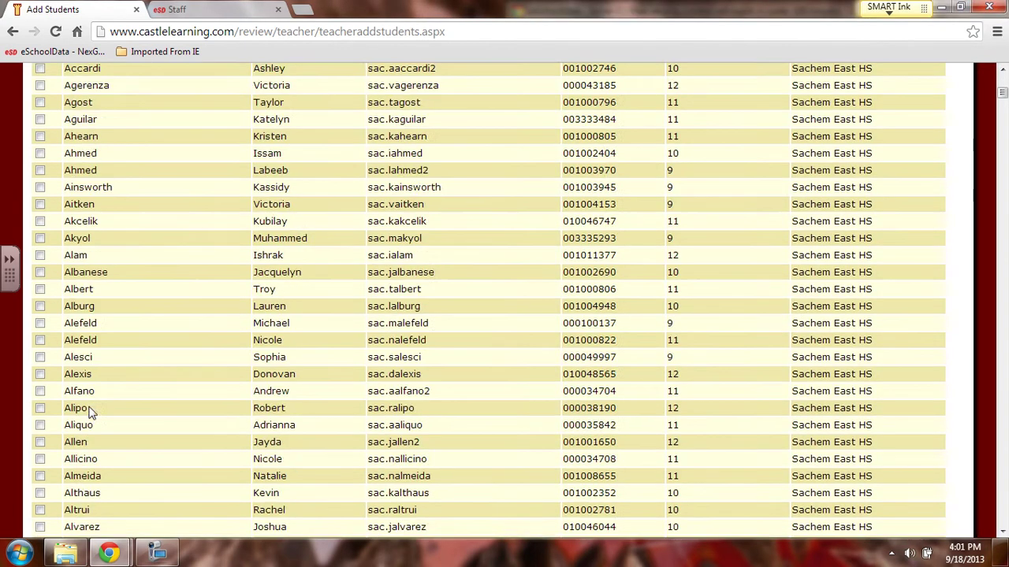
{"action": "scroll", "coordinate": [69, 400], "scroll_direction": "down", "scroll_amount": 12}
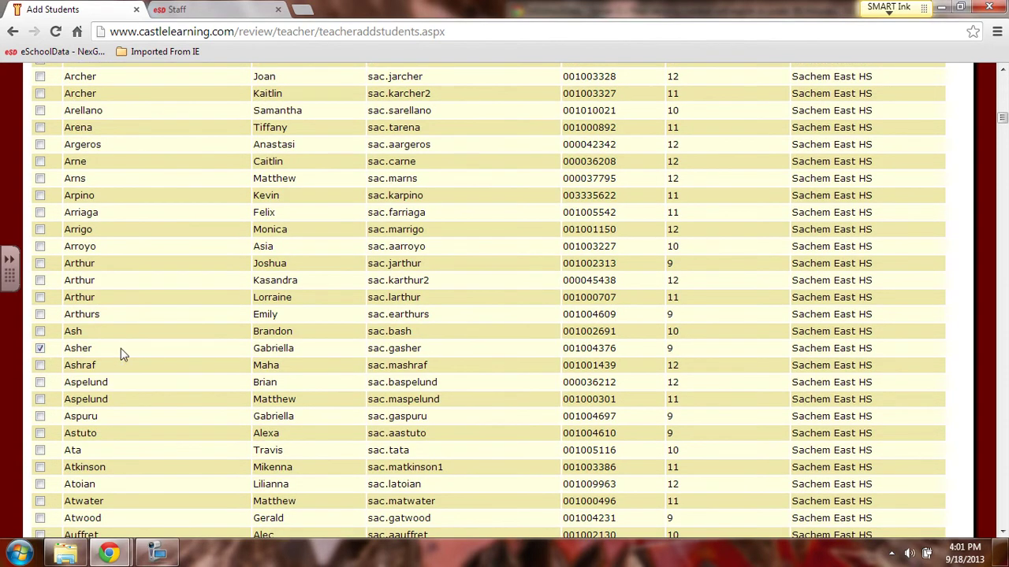
{"action": "left_click_drag", "start_coordinate": [451, 353], "coordinate": [367, 354]}
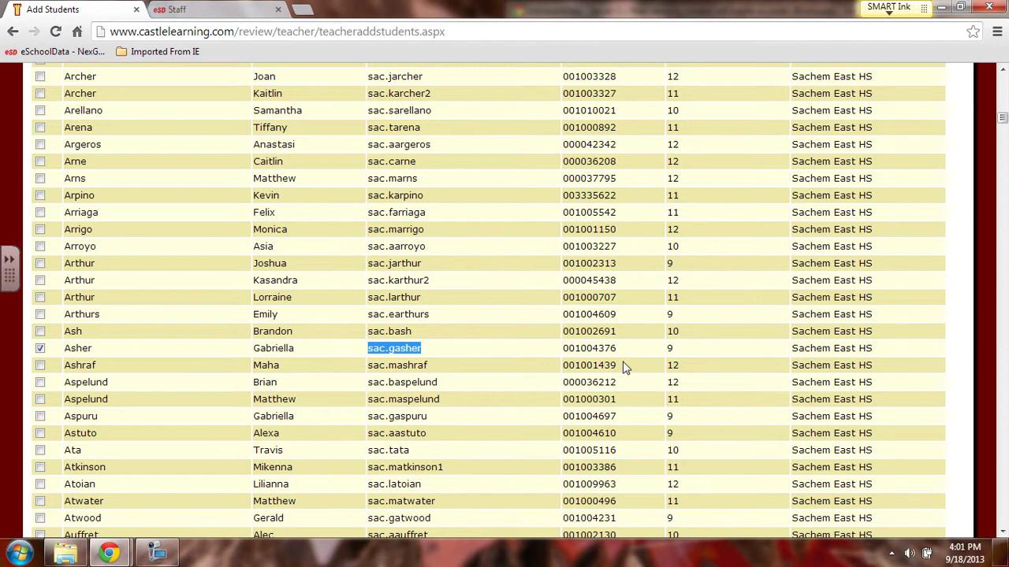
{"action": "scroll", "coordinate": [636, 355], "scroll_direction": "up", "scroll_amount": 15}
{"action": "scroll", "coordinate": [620, 372], "scroll_direction": "up", "scroll_amount": 4}
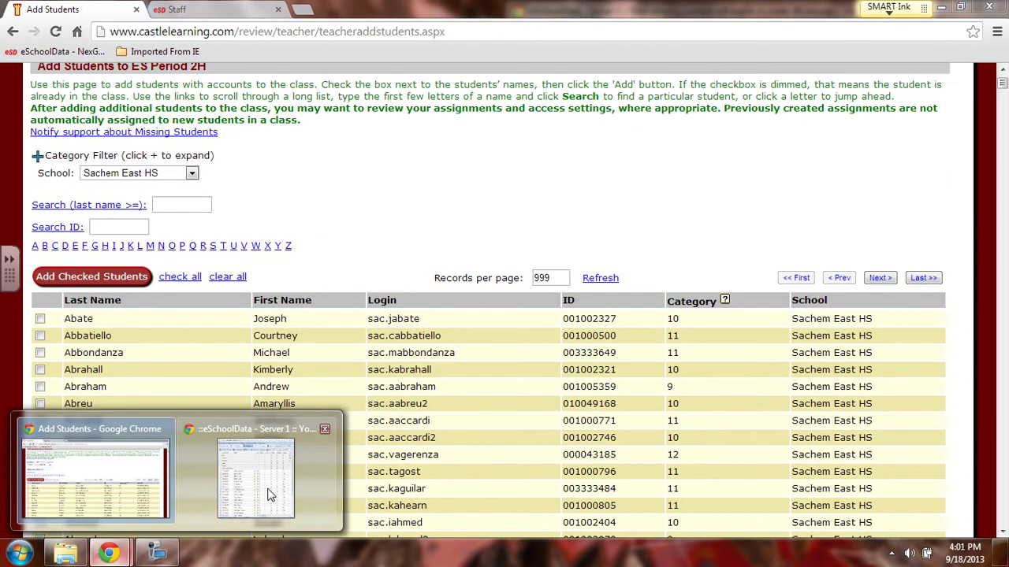
{"action": "mouse_move", "coordinate": [266, 490]}
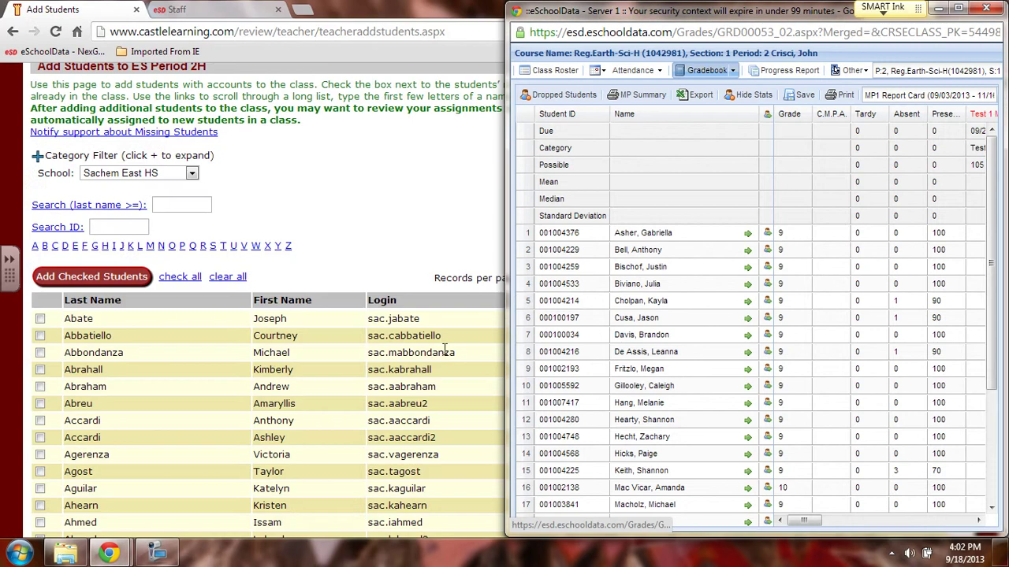
- Jump to last names starting with B and compare them against the gradebook roster
{"action": "left_click", "coordinate": [342, 245]}
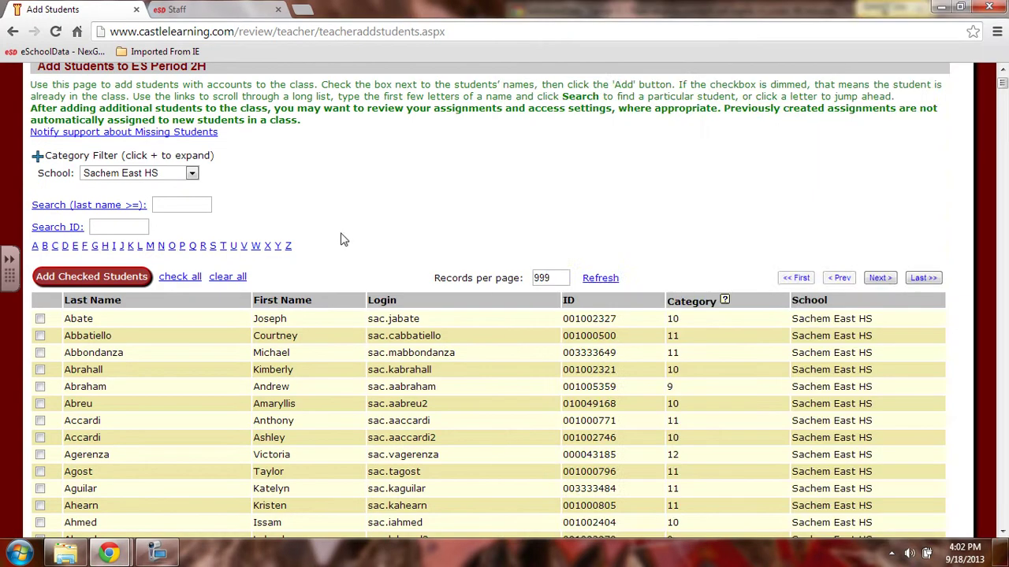
{"action": "scroll", "coordinate": [378, 354], "scroll_direction": "down", "scroll_amount": 5}
{"action": "scroll", "coordinate": [378, 354], "scroll_direction": "down", "scroll_amount": 6}
{"action": "scroll", "coordinate": [189, 268], "scroll_direction": "up", "scroll_amount": 13}
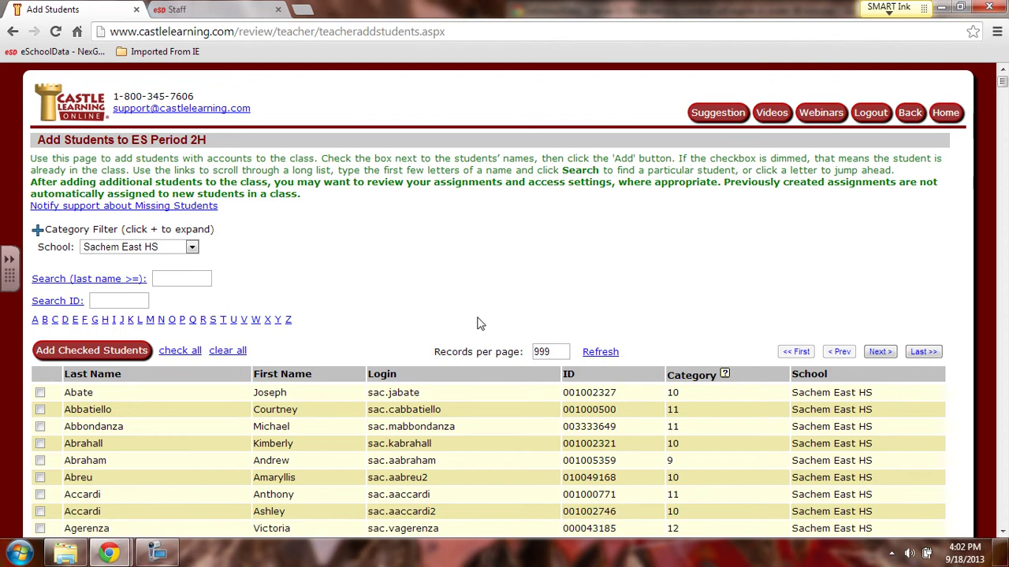
{"action": "left_click", "coordinate": [45, 320]}
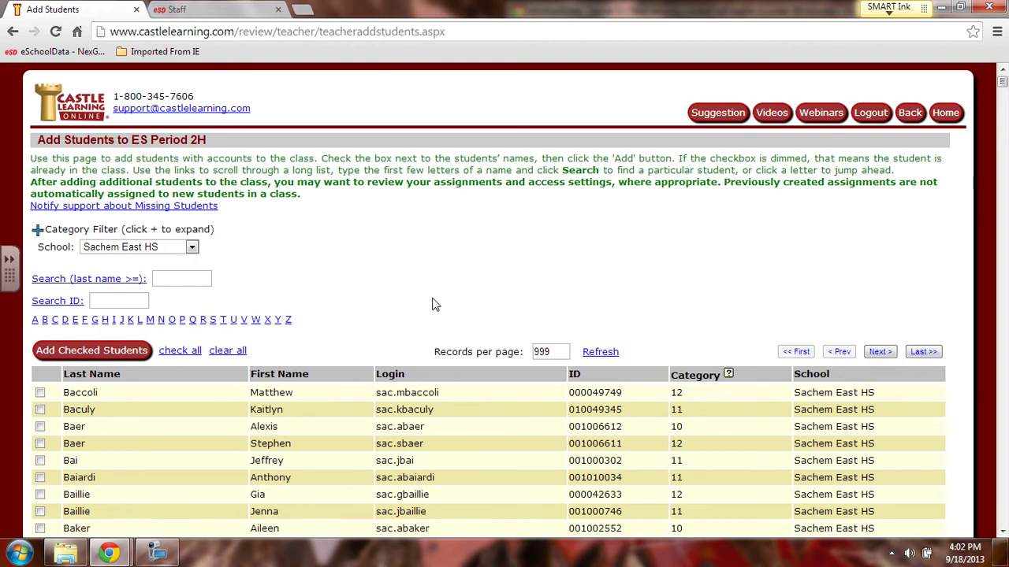
{"action": "mouse_move", "coordinate": [109, 552]}
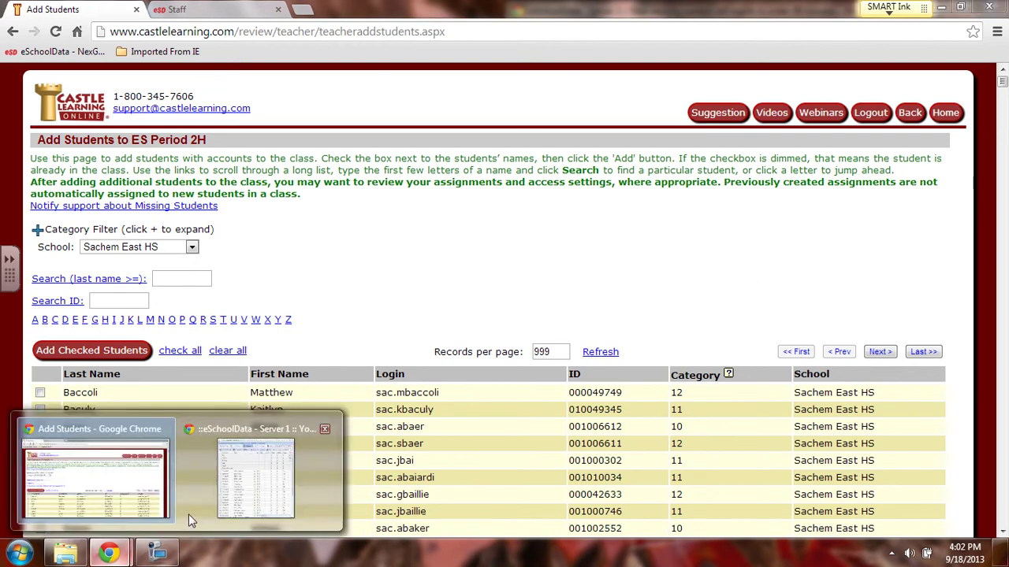
{"action": "left_click", "coordinate": [157, 552]}
{"action": "scroll", "coordinate": [126, 410], "scroll_direction": "down", "scroll_amount": 1}
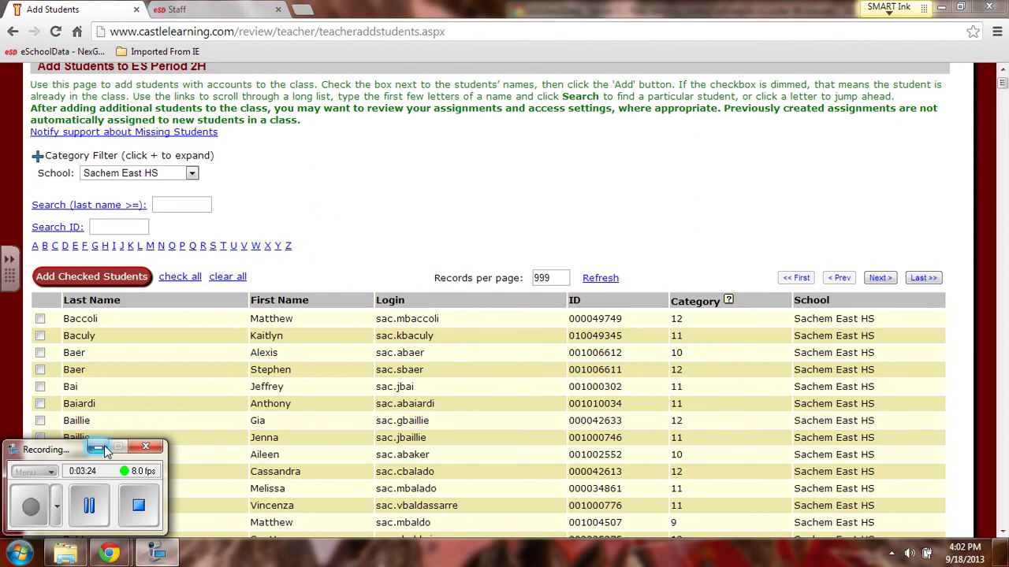
{"action": "left_click", "coordinate": [105, 447]}
- Check the matching B student, verifying their login name
{"action": "scroll", "coordinate": [357, 346], "scroll_direction": "down", "scroll_amount": 1}
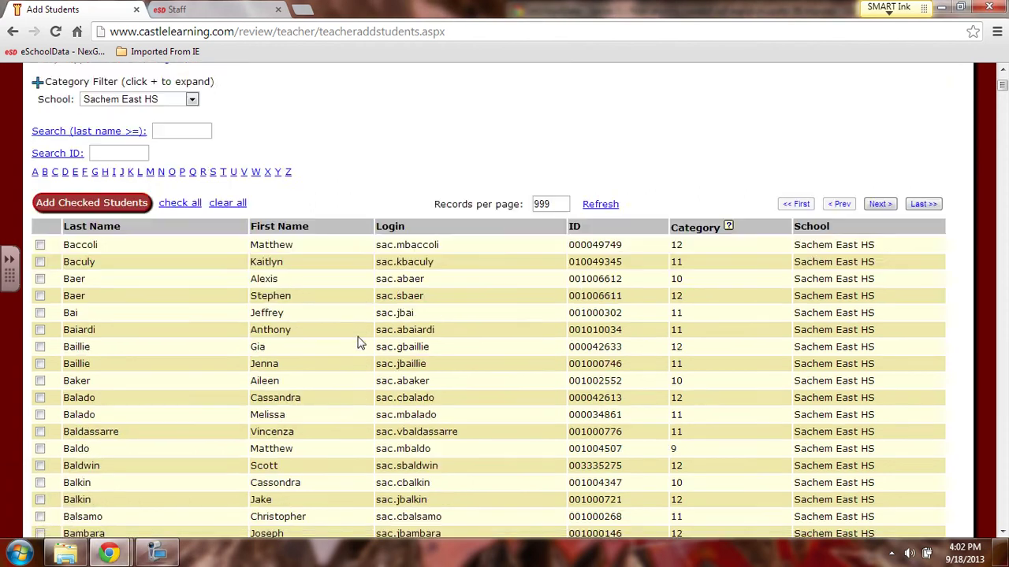
{"action": "scroll", "coordinate": [357, 343], "scroll_direction": "down", "scroll_amount": 10}
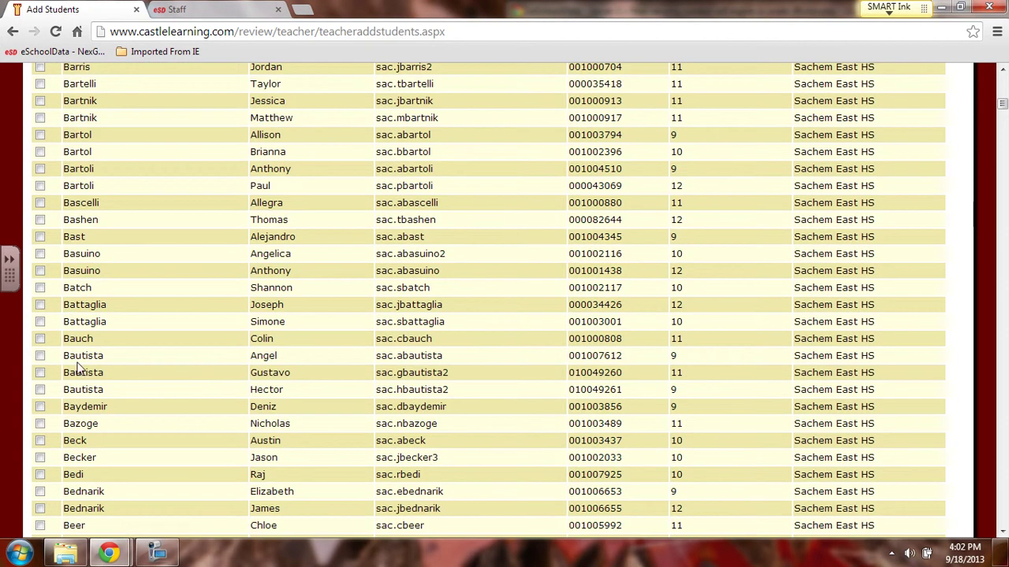
{"action": "scroll", "coordinate": [78, 367], "scroll_direction": "down", "scroll_amount": 7}
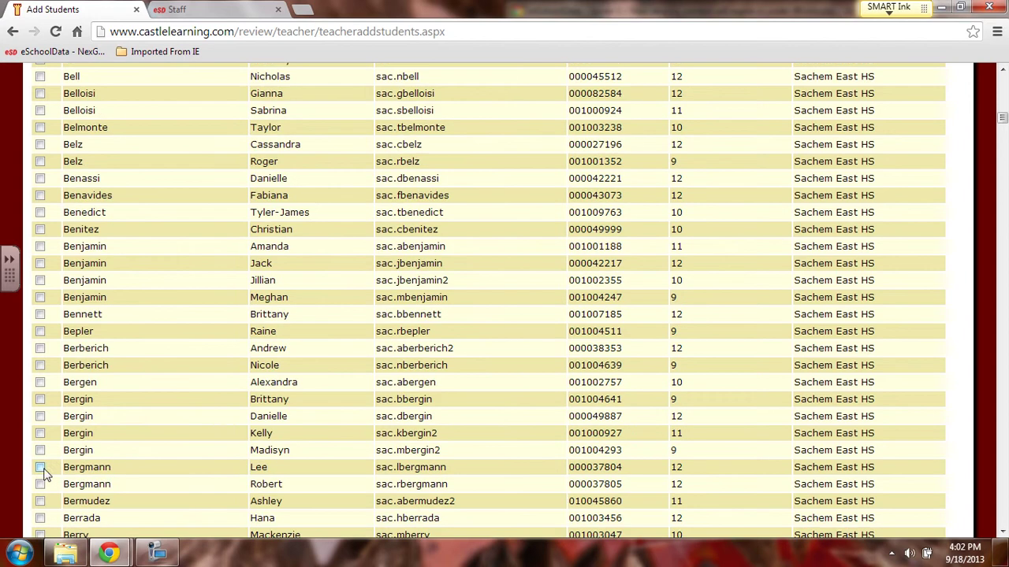
{"action": "scroll", "coordinate": [46, 290], "scroll_direction": "up", "scroll_amount": 1}
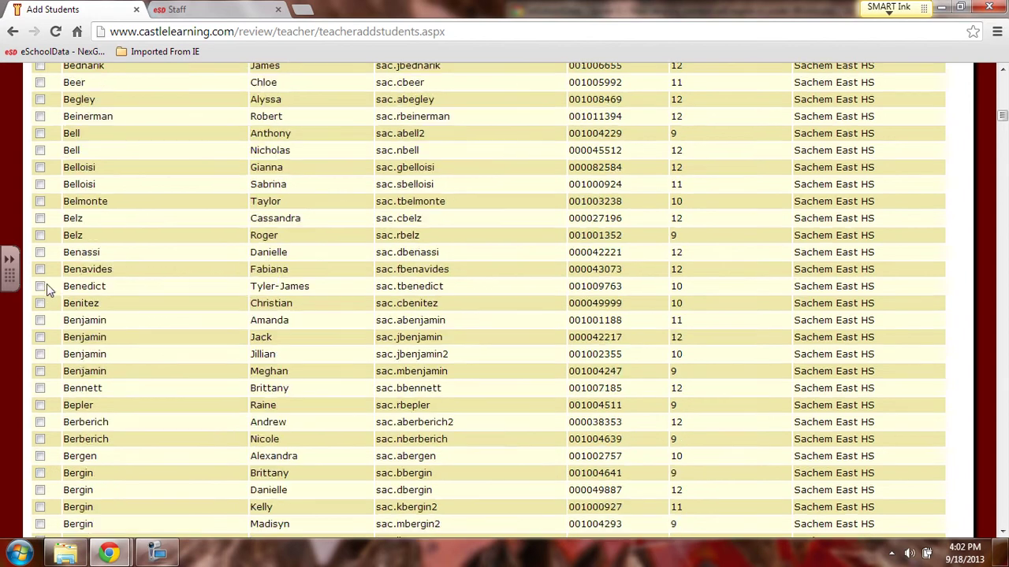
{"action": "left_click", "coordinate": [41, 134]}
{"action": "left_click_drag", "start_coordinate": [426, 133], "coordinate": [378, 134]}
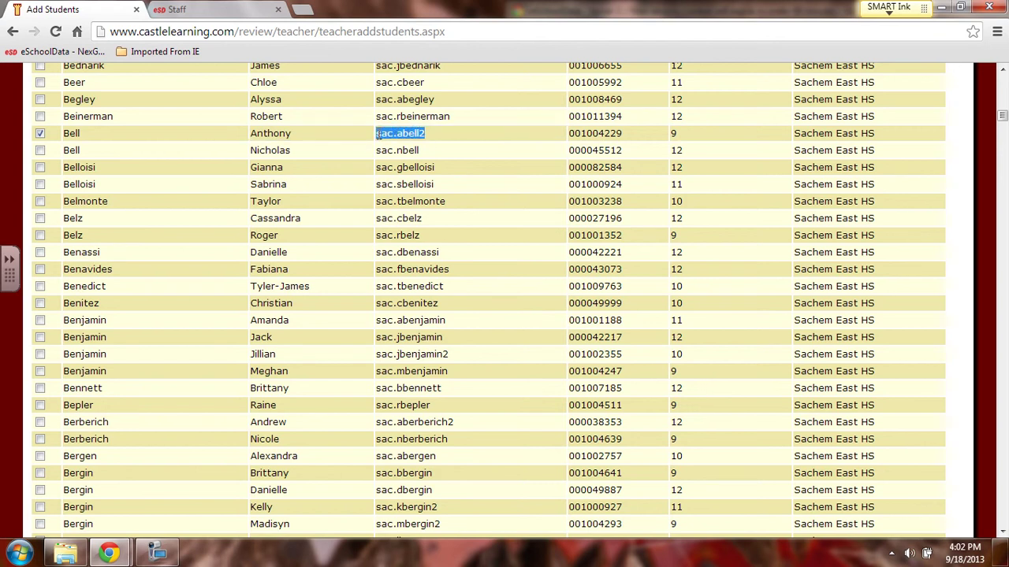
{"action": "left_click", "coordinate": [435, 142]}
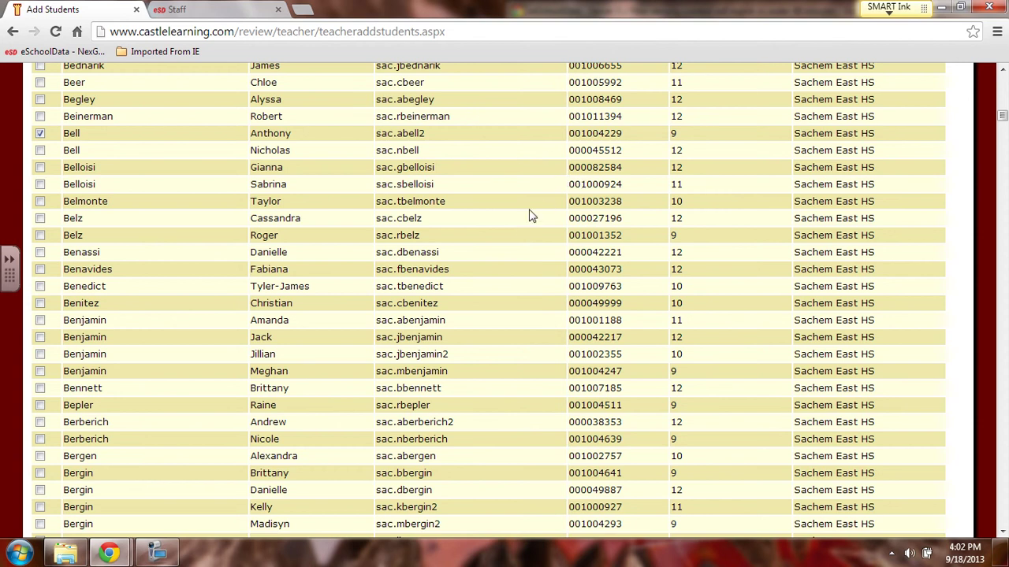
{"action": "scroll", "coordinate": [524, 244], "scroll_direction": "up", "scroll_amount": 10}
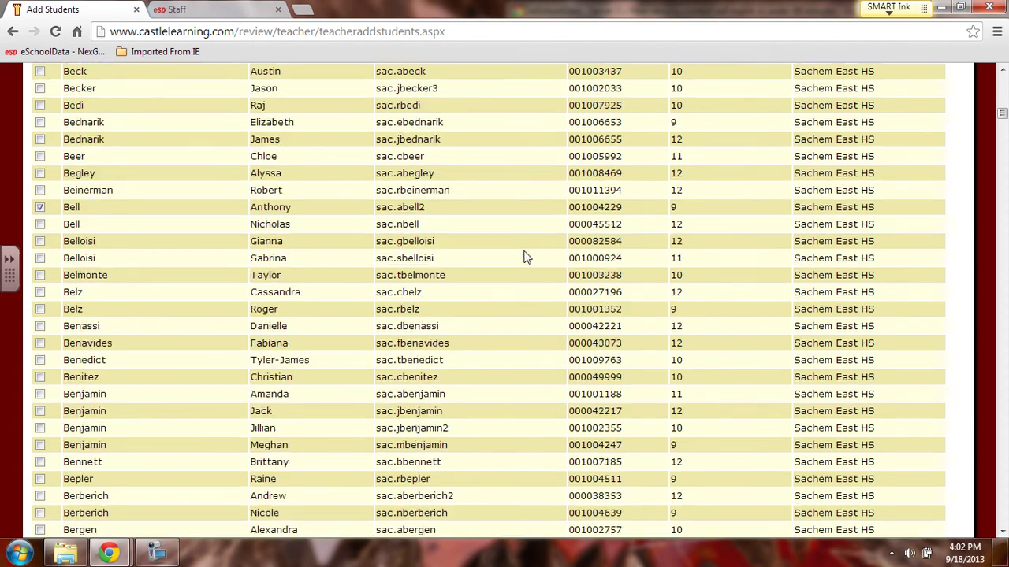
- Search the third roster student's last name and check the first matching result
{"action": "scroll", "coordinate": [398, 214], "scroll_direction": "up", "scroll_amount": 7}
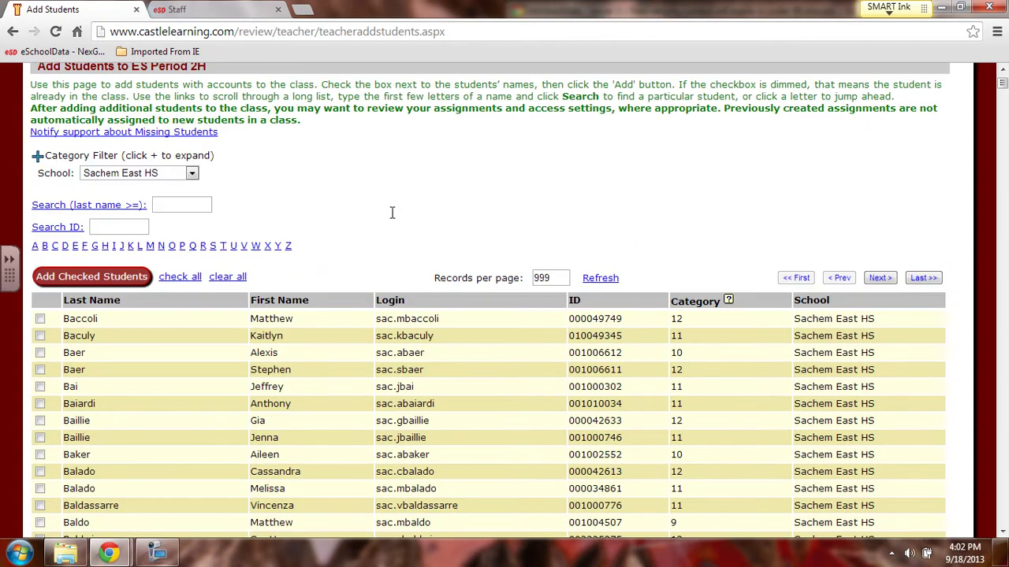
{"action": "scroll", "coordinate": [284, 264], "scroll_direction": "down", "scroll_amount": 1}
{"action": "mouse_move", "coordinate": [110, 554]}
{"action": "left_click", "coordinate": [248, 496]}
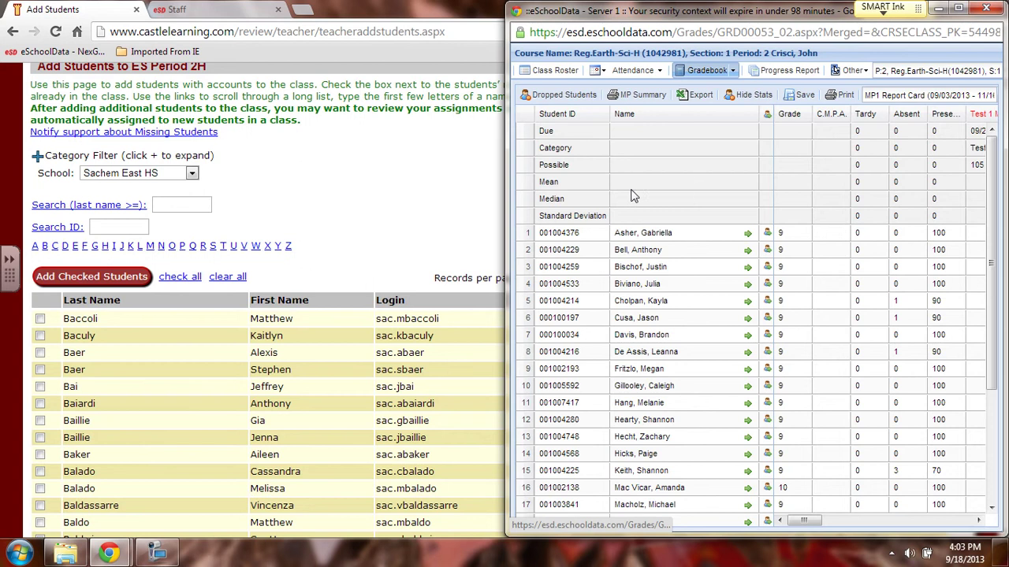
{"action": "left_click", "coordinate": [193, 206]}
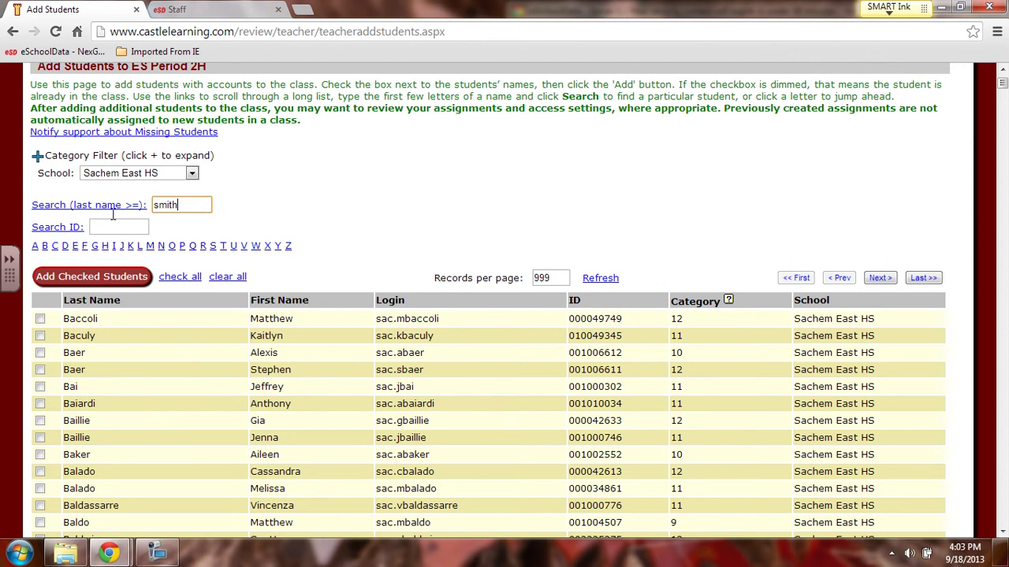
{"action": "key", "text": "Return"}
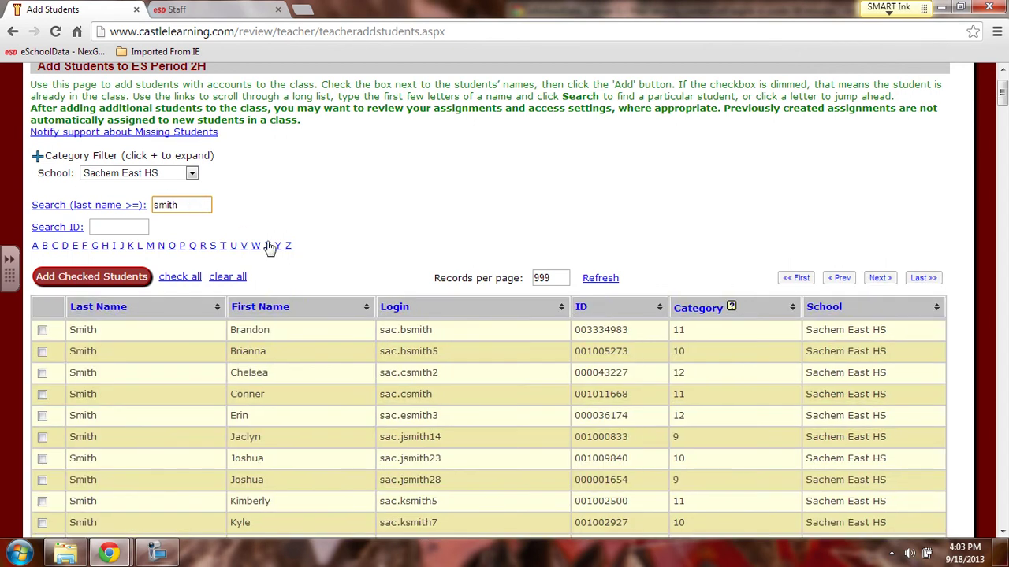
{"action": "scroll", "coordinate": [221, 401], "scroll_direction": "down", "scroll_amount": 4}
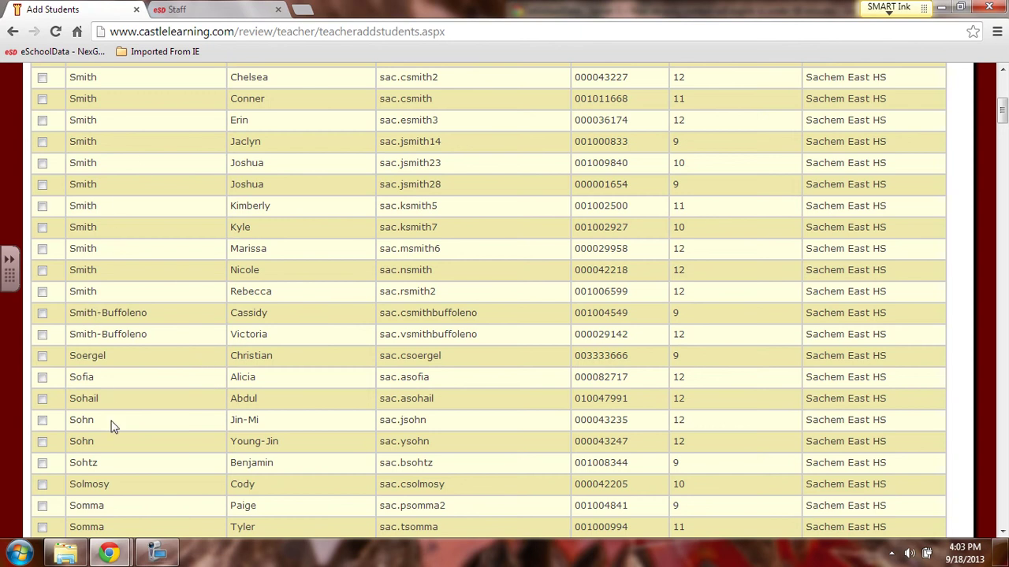
{"action": "scroll", "coordinate": [119, 465], "scroll_direction": "up", "scroll_amount": 3}
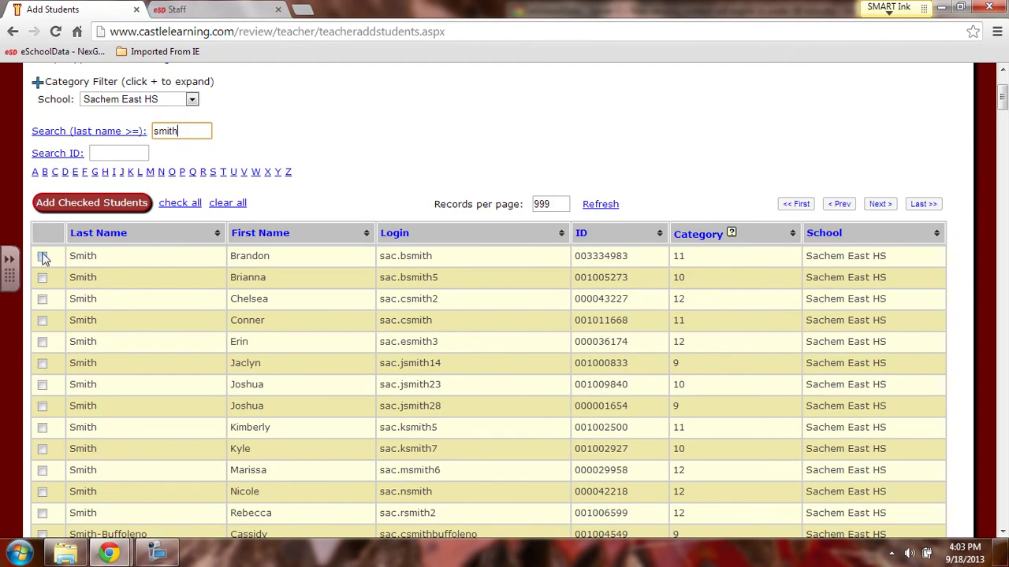
{"action": "left_click", "coordinate": [42, 259]}
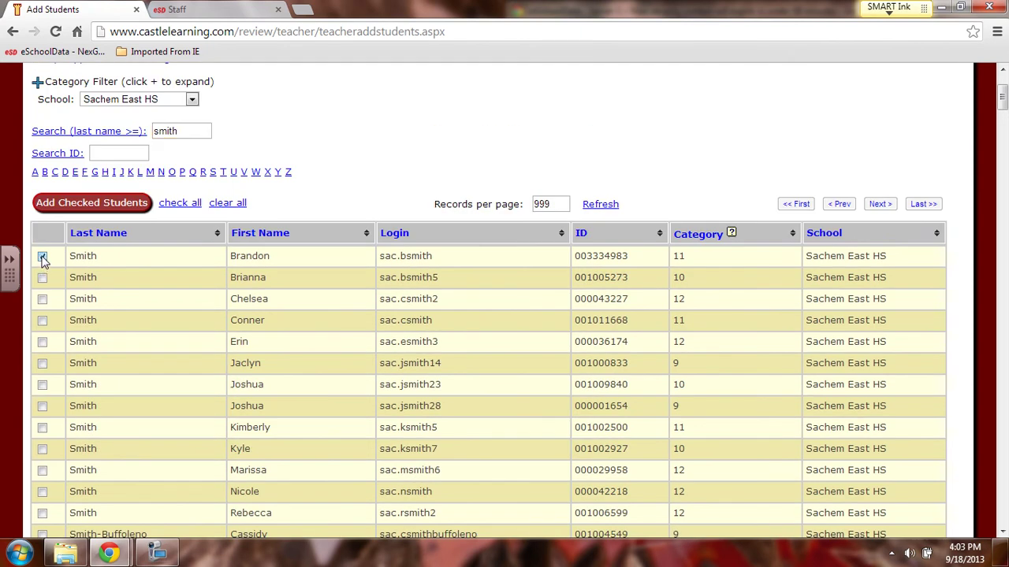
- Add the three checked students to ES Period 2H, giving 3 enrolled
{"action": "left_click", "coordinate": [160, 556]}
{"action": "scroll", "coordinate": [83, 473], "scroll_direction": "up", "scroll_amount": 2}
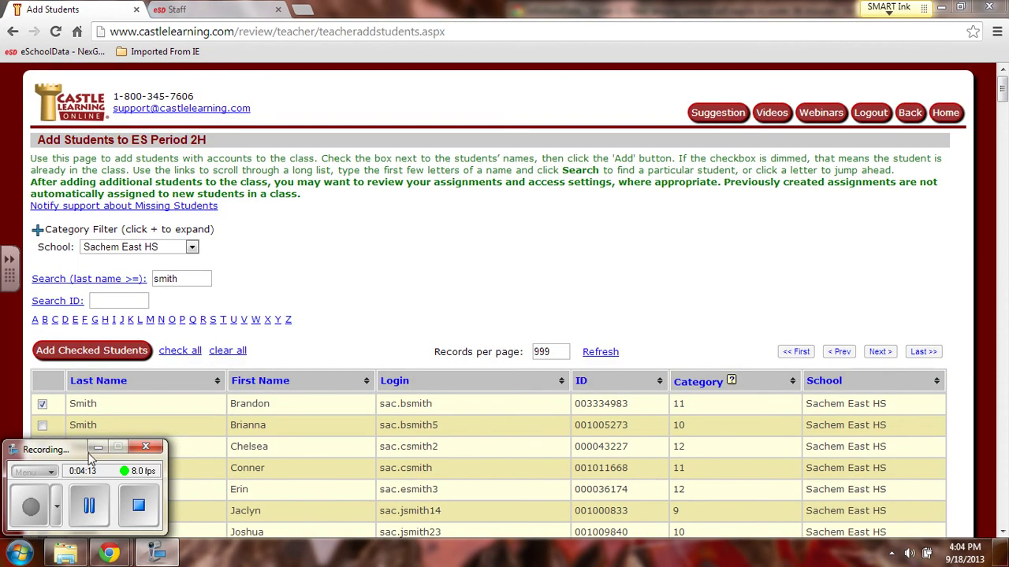
{"action": "left_click", "coordinate": [97, 449]}
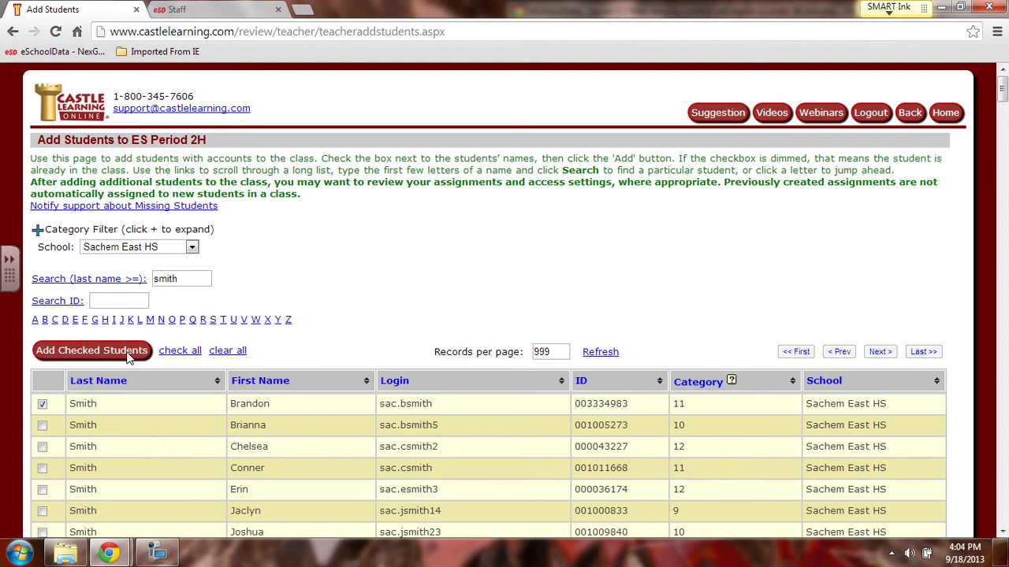
{"action": "left_click", "coordinate": [68, 353]}
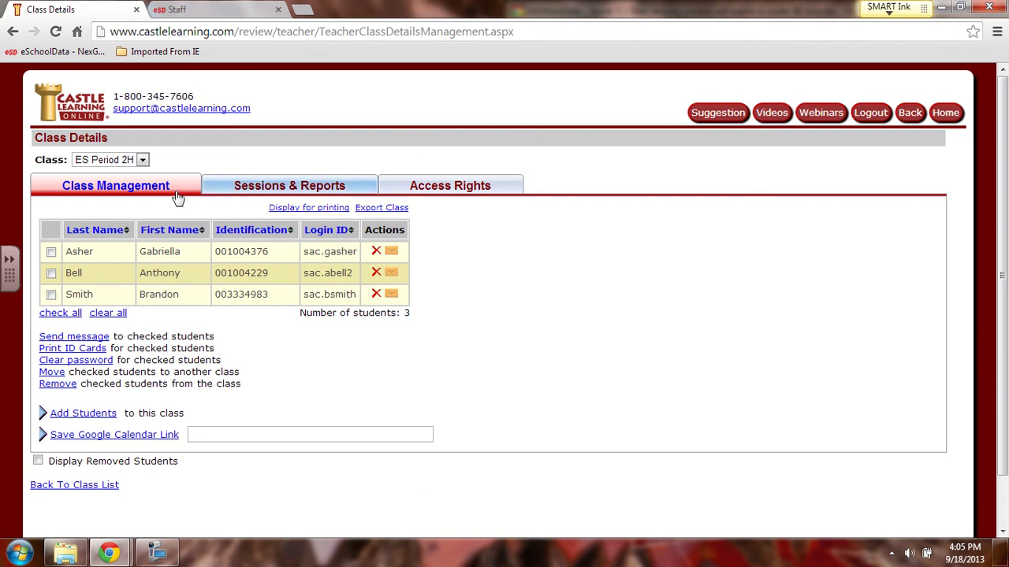
{"action": "mouse_move", "coordinate": [178, 558]}
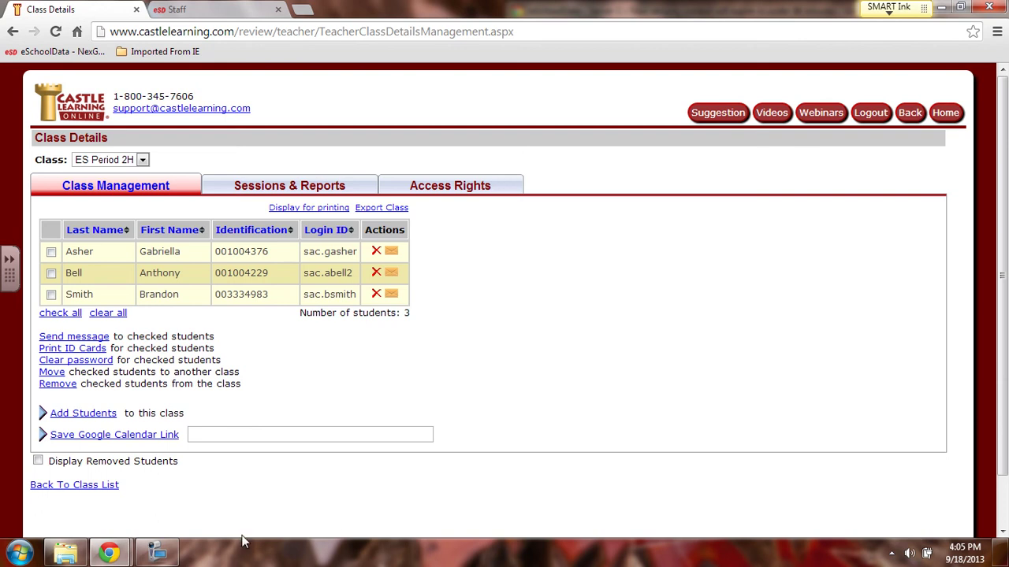
{"action": "left_click", "coordinate": [158, 556]}
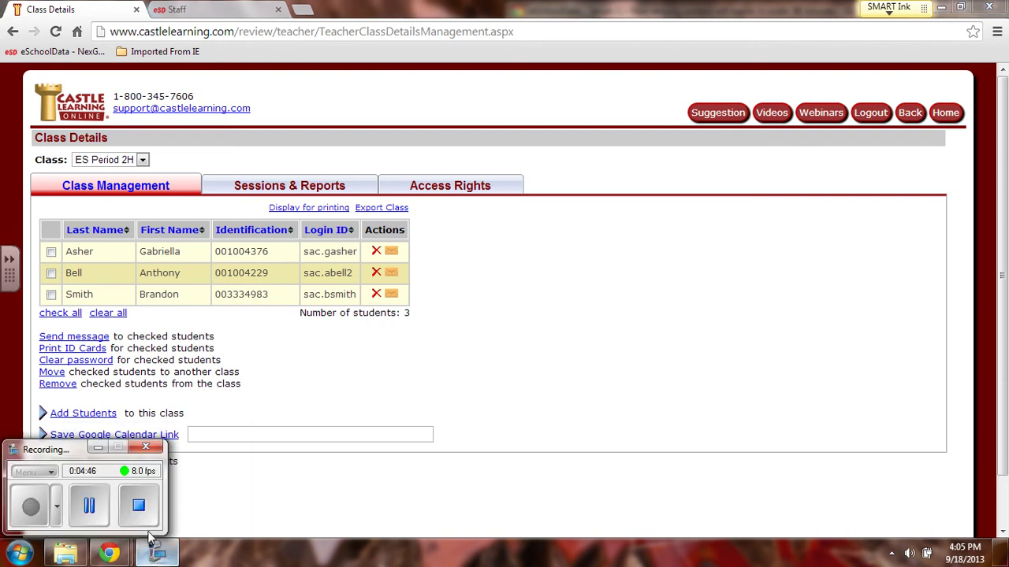